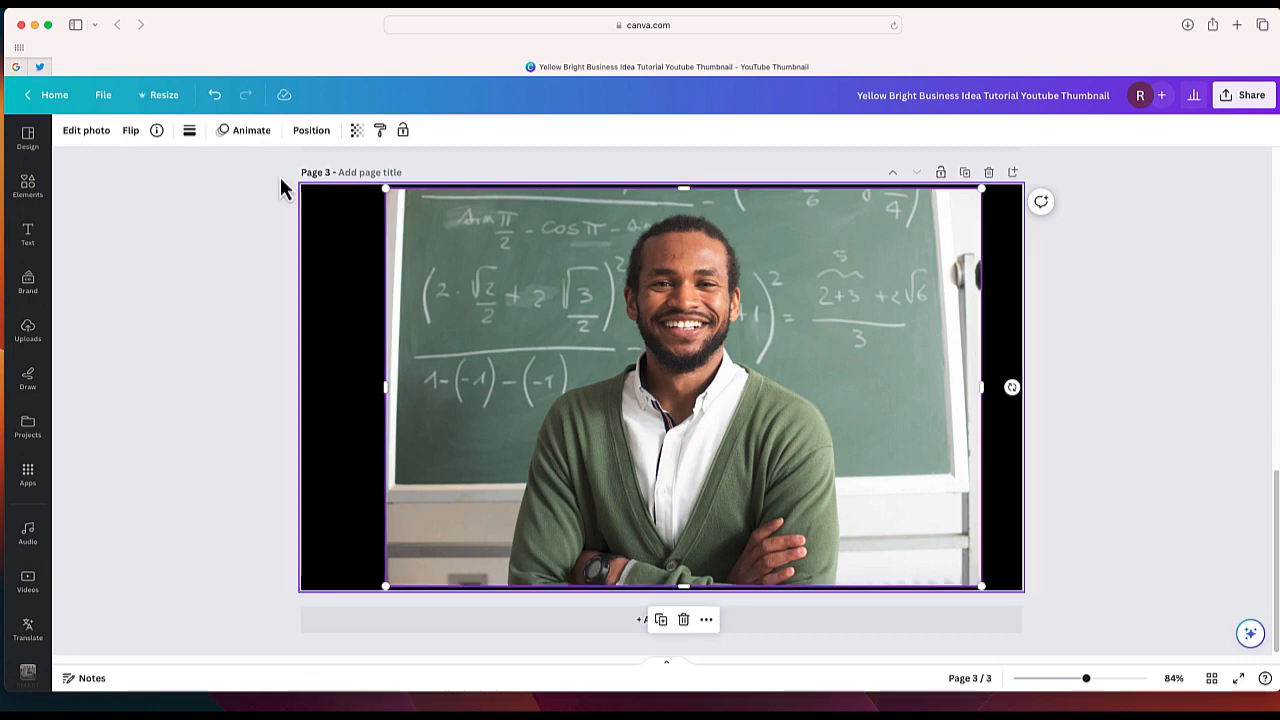
Step: Separate the man from the chalkboard photo with Magic Grab, shrink him slightly and place him on the right side of page 3
{"action": "left_click", "coordinate": [86, 130]}
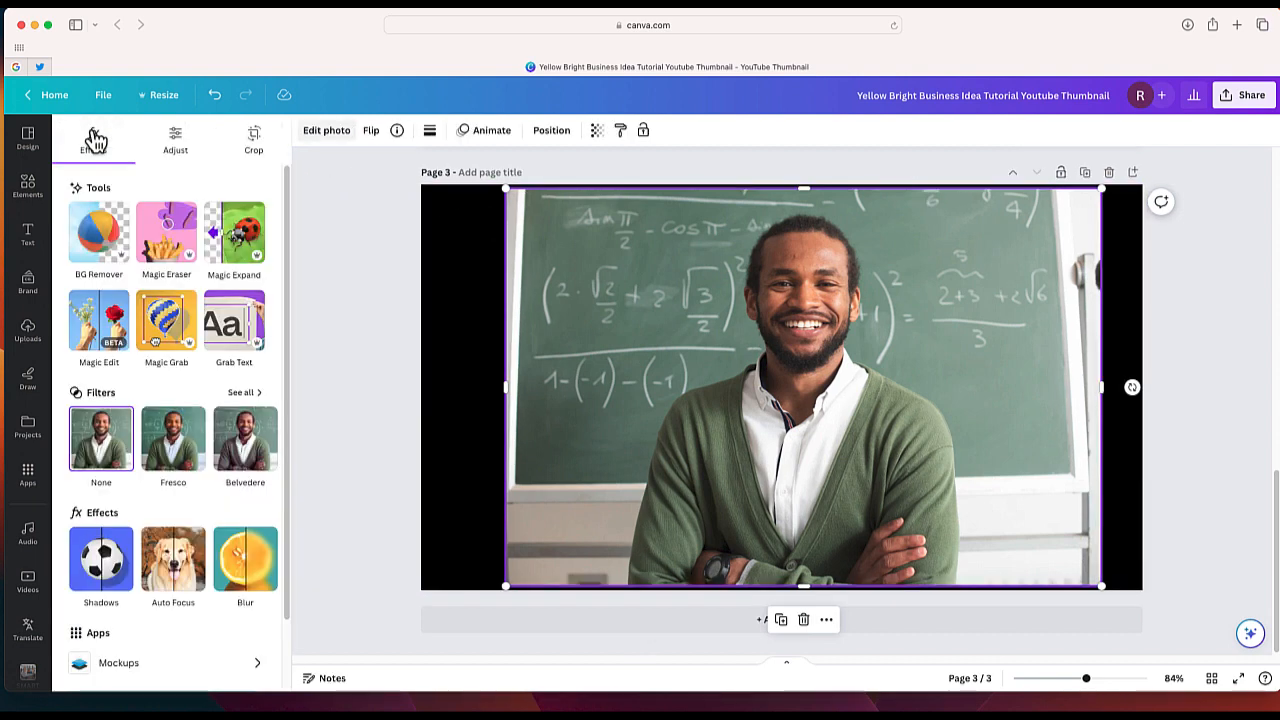
{"action": "left_click", "coordinate": [166, 326]}
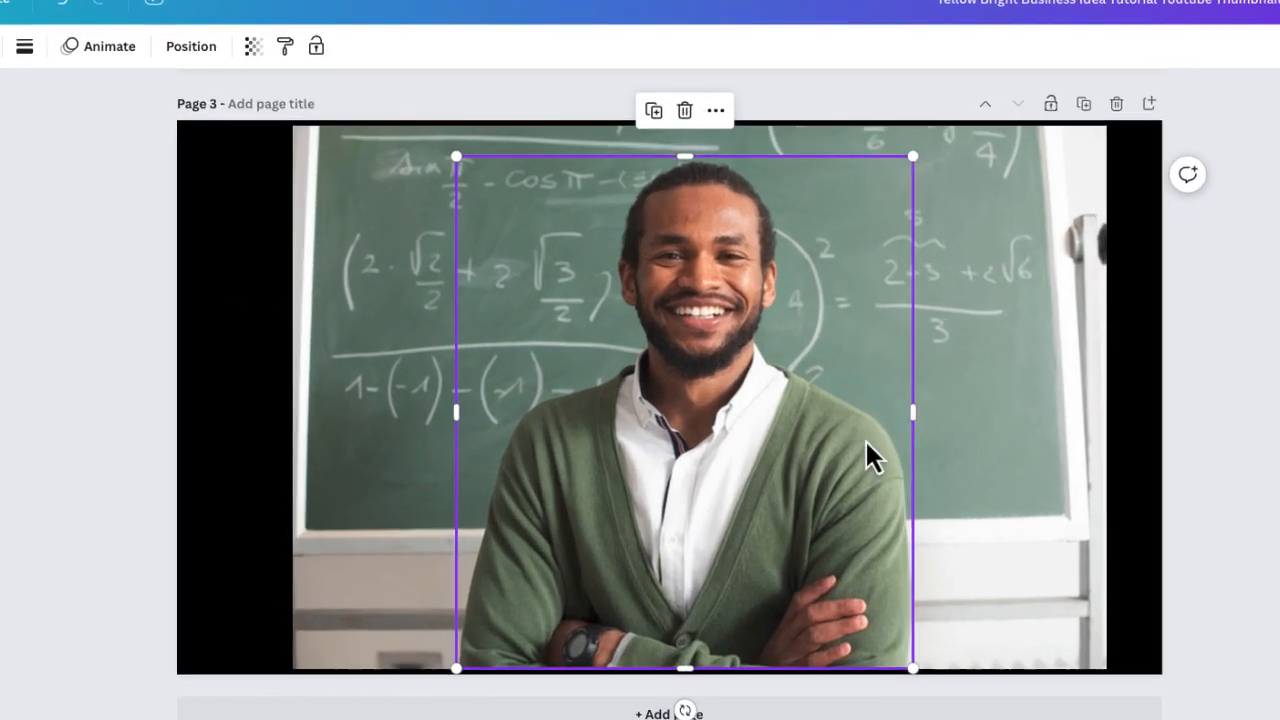
{"action": "left_click_drag", "start_coordinate": [828, 457], "coordinate": [543, 460]}
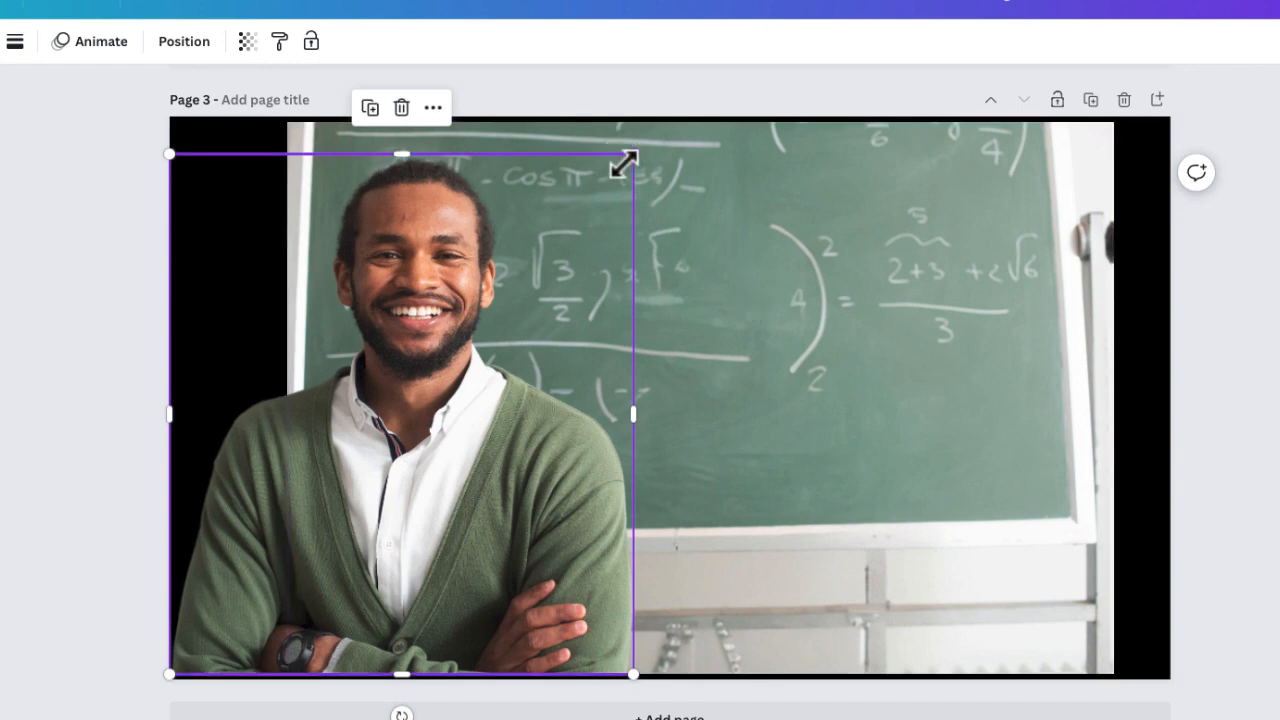
{"action": "left_click_drag", "start_coordinate": [628, 159], "coordinate": [599, 185]}
{"action": "left_click_drag", "start_coordinate": [385, 447], "coordinate": [940, 470]}
Step: Enlarge the chalkboard background image from its lower-left and upper-right corners so that it covers the black areas of the page
{"action": "left_click", "coordinate": [541, 460]}
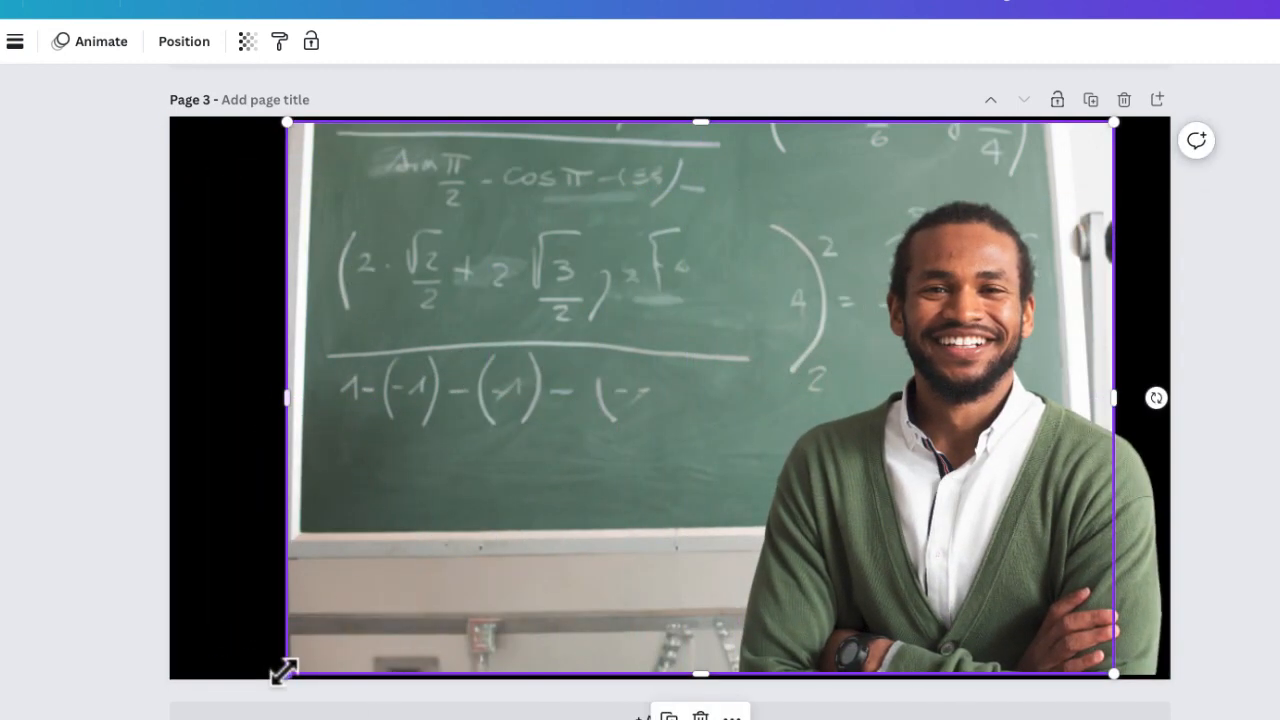
{"action": "left_click_drag", "start_coordinate": [273, 678], "coordinate": [162, 704]}
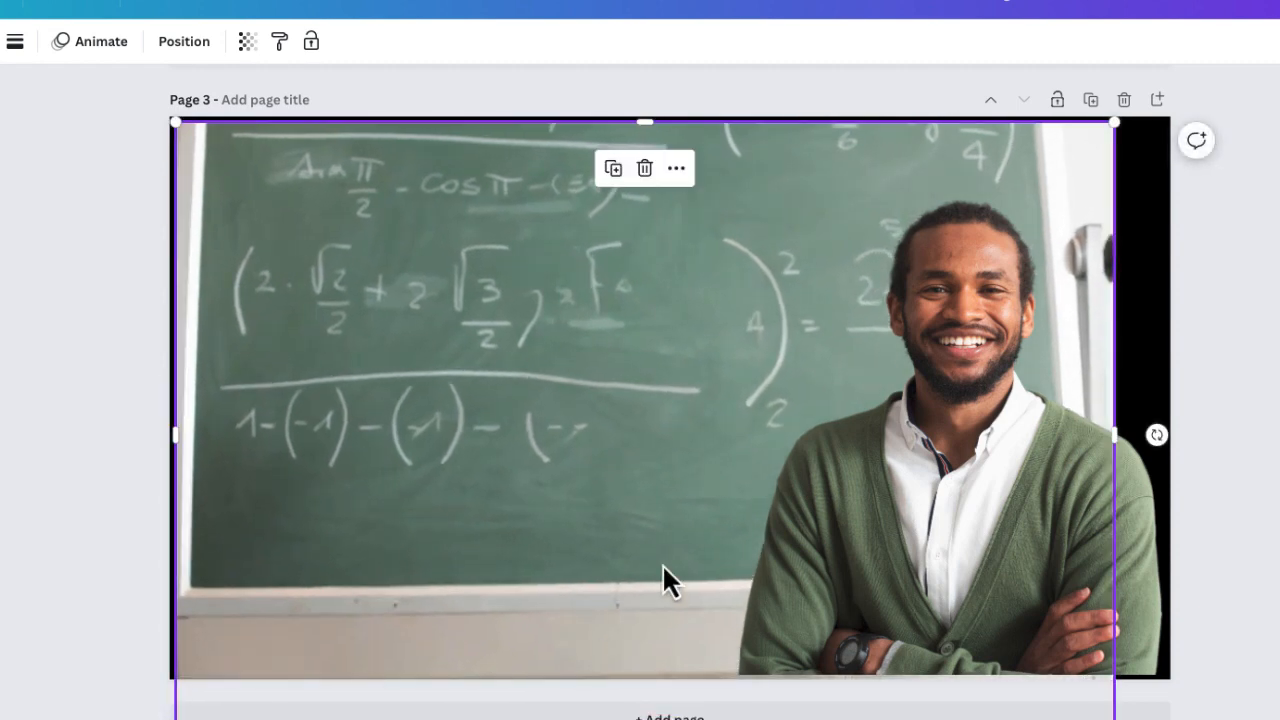
{"action": "left_click_drag", "start_coordinate": [1117, 124], "coordinate": [1220, 92]}
Step: Reposition the man slightly inward from the page's right edge, enlarge him a little, and extend the chalkboard background over the remaining left strip
{"action": "mouse_move", "coordinate": [998, 421]}
{"action": "left_mouse_down"}
{"action": "mouse_move", "coordinate": [999, 398]}
{"action": "mouse_move", "coordinate": [1002, 428]}
{"action": "left_mouse_up"}
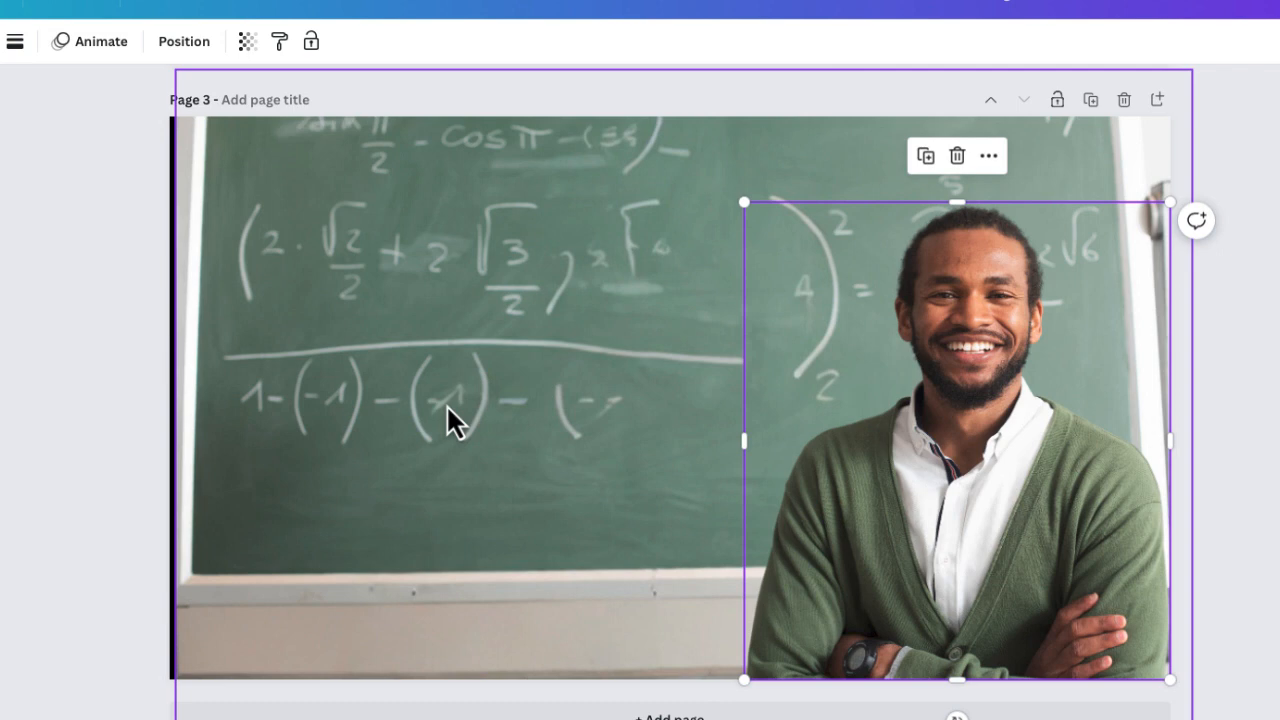
{"action": "left_click_drag", "start_coordinate": [960, 421], "coordinate": [912, 432]}
{"action": "left_click_drag", "start_coordinate": [1112, 190], "coordinate": [1124, 172]}
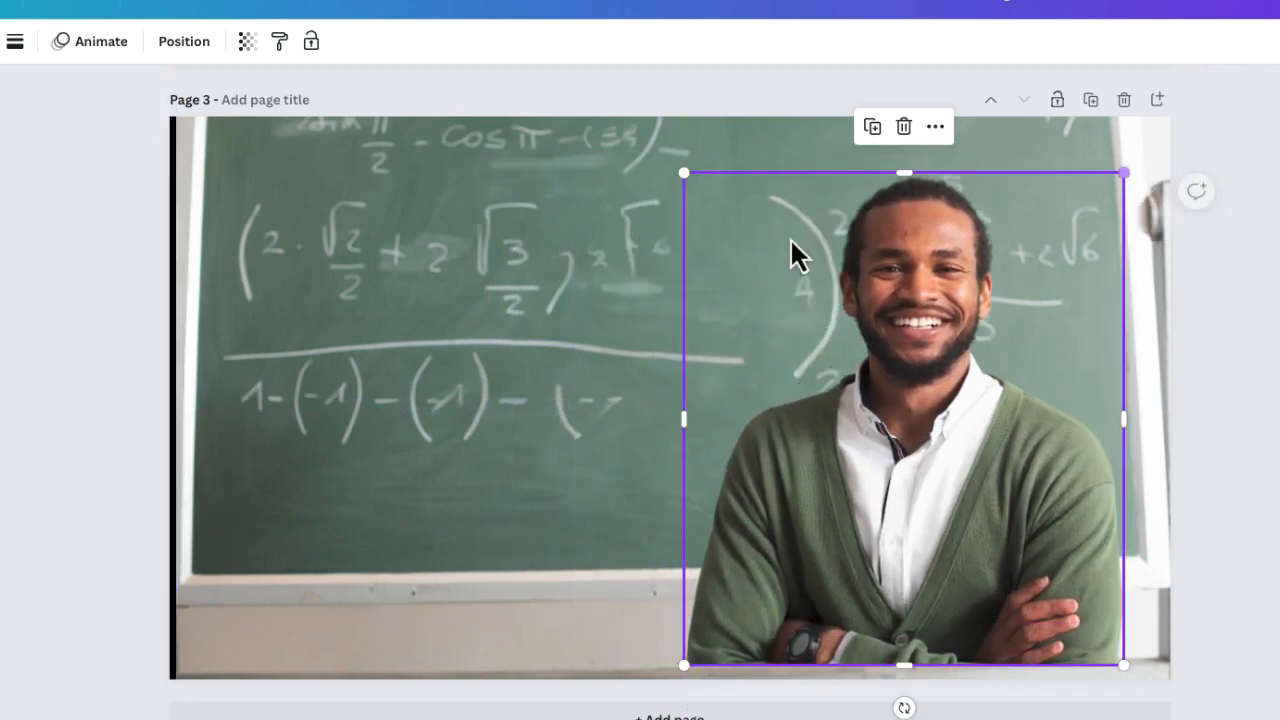
{"action": "left_click", "coordinate": [340, 514]}
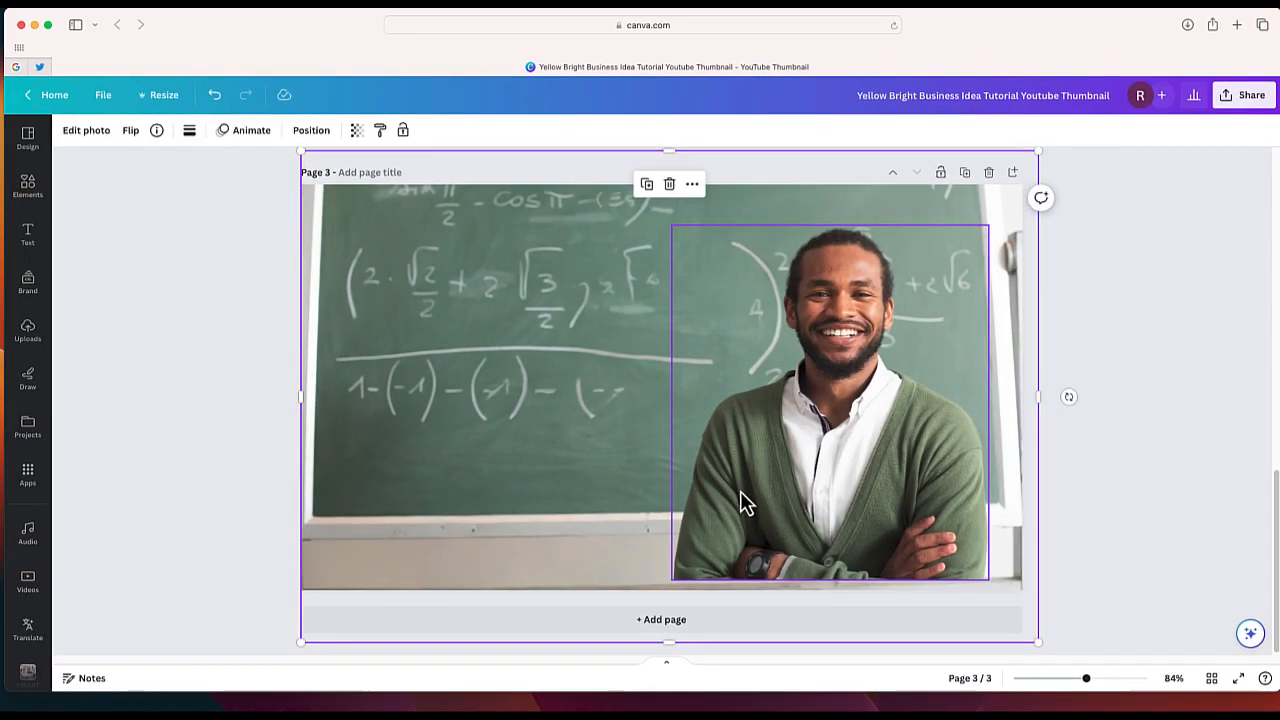
{"action": "left_click_drag", "start_coordinate": [780, 554], "coordinate": [741, 554]}
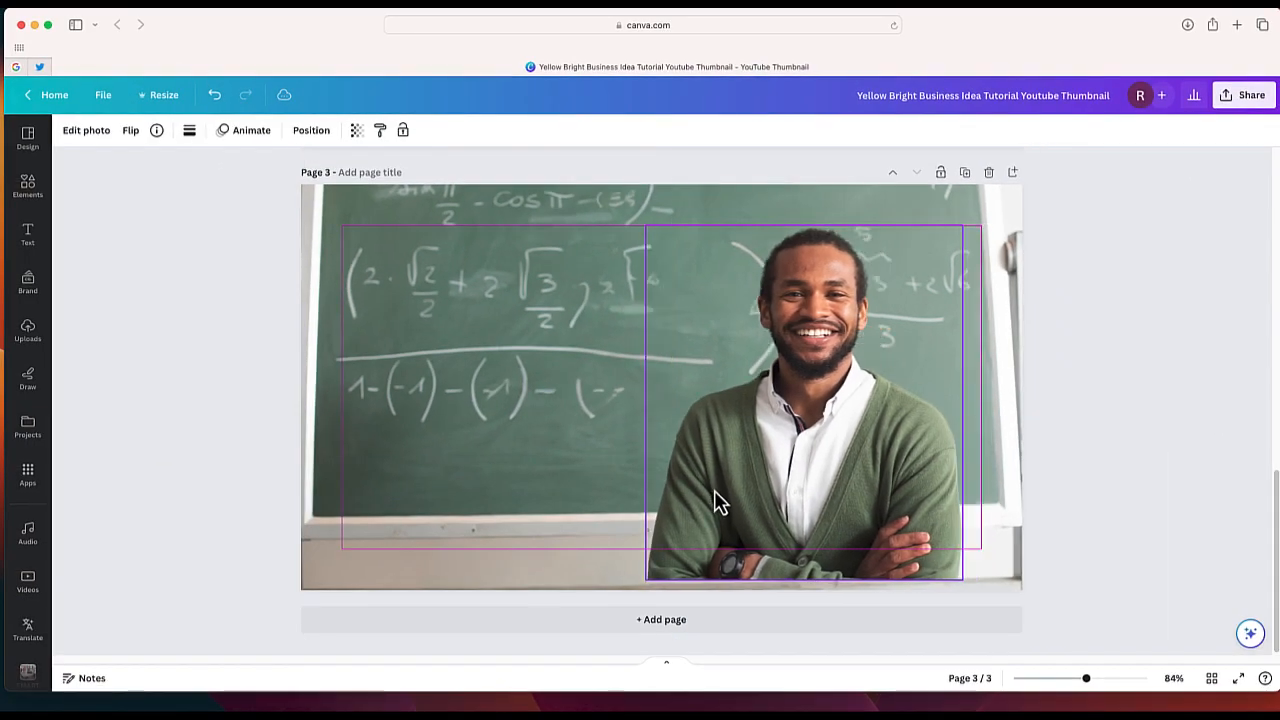
{"action": "left_click_drag", "start_coordinate": [715, 500], "coordinate": [715, 500]}
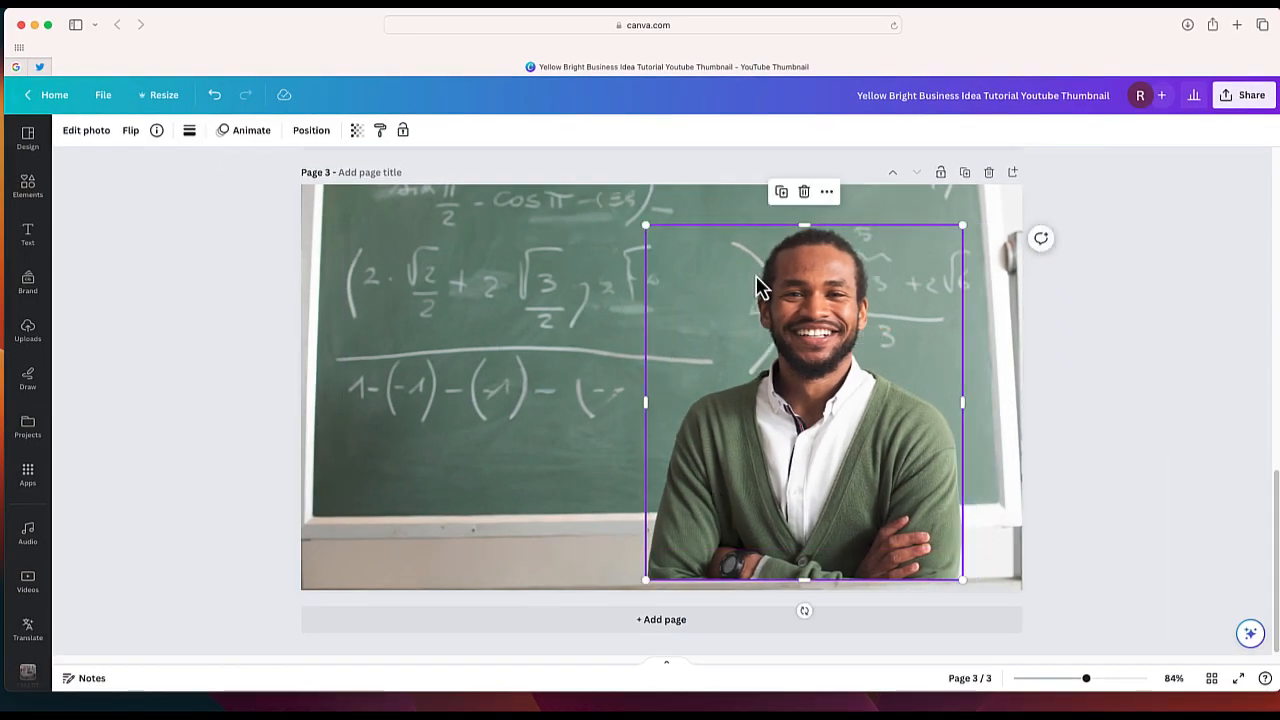
{"action": "mouse_move", "coordinate": [962, 225]}
{"action": "left_mouse_down"}
{"action": "mouse_move", "coordinate": [989, 173]}
{"action": "mouse_move", "coordinate": [991, 200]}
{"action": "mouse_move", "coordinate": [968, 218]}
{"action": "left_mouse_up"}
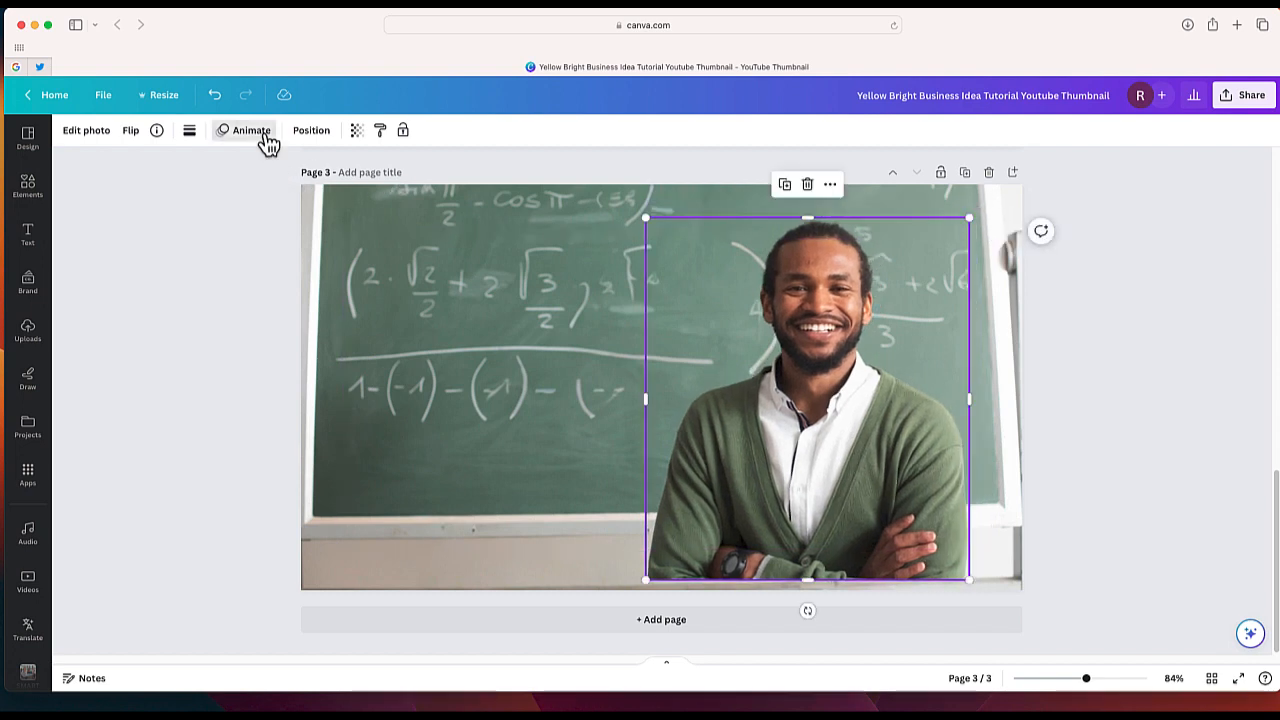
Step: Apply the Breathe photo animation to the cut-out man and increase its scale
{"action": "left_click", "coordinate": [262, 133]}
{"action": "left_click", "coordinate": [246, 366]}
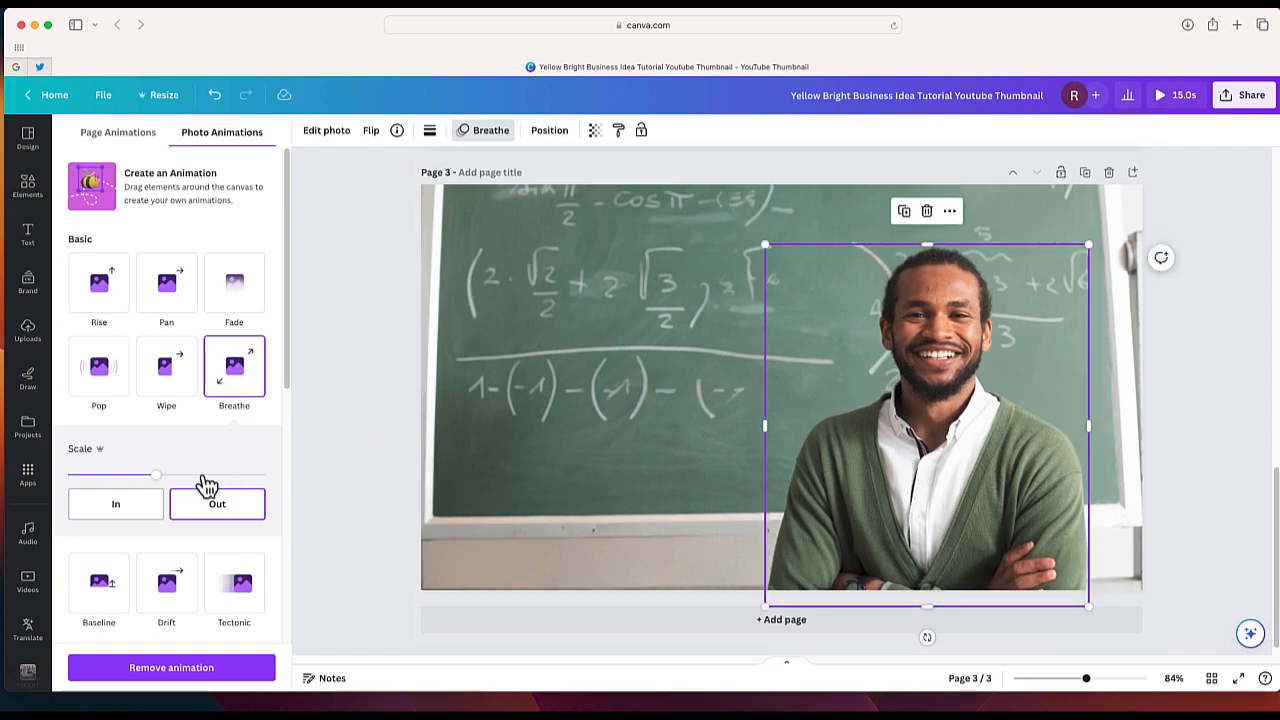
{"action": "left_click_drag", "start_coordinate": [156, 476], "coordinate": [177, 476]}
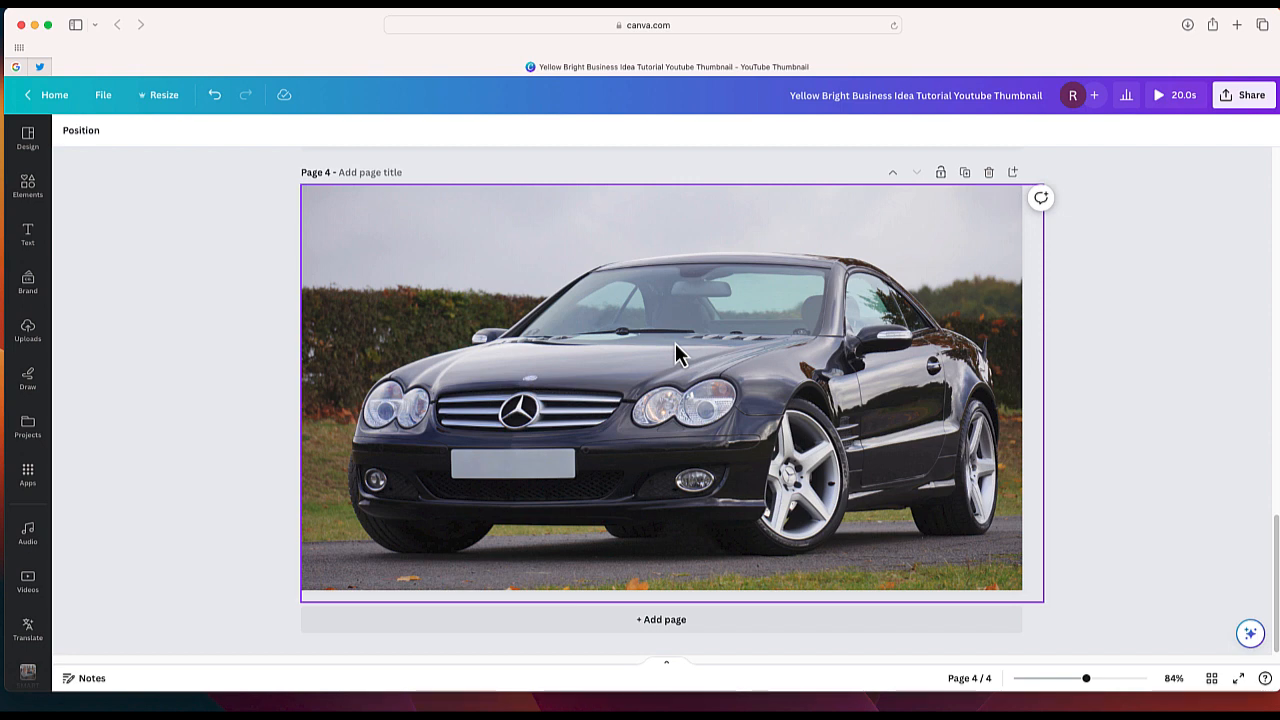
Step: Separate the black car from its photo on page 4 with Magic Grab, shrink it and place it in the photo's lower-right corner
{"action": "left_click", "coordinate": [434, 272]}
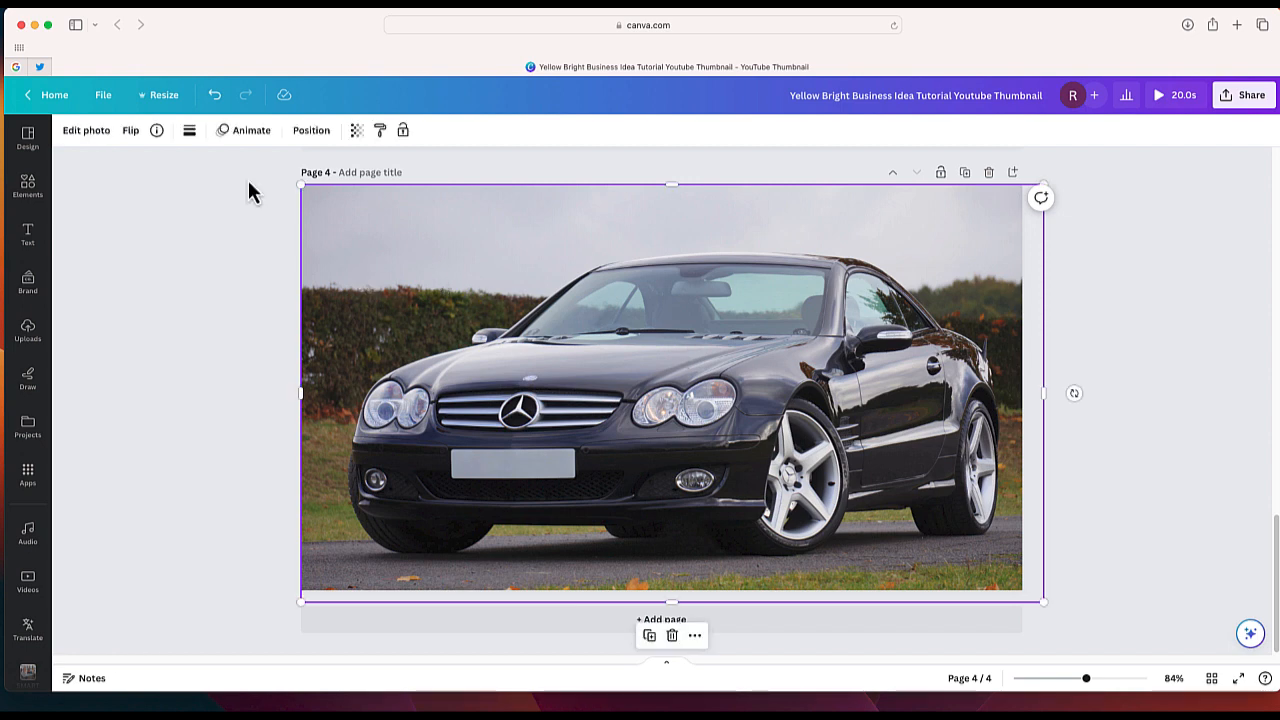
{"action": "left_click", "coordinate": [85, 131]}
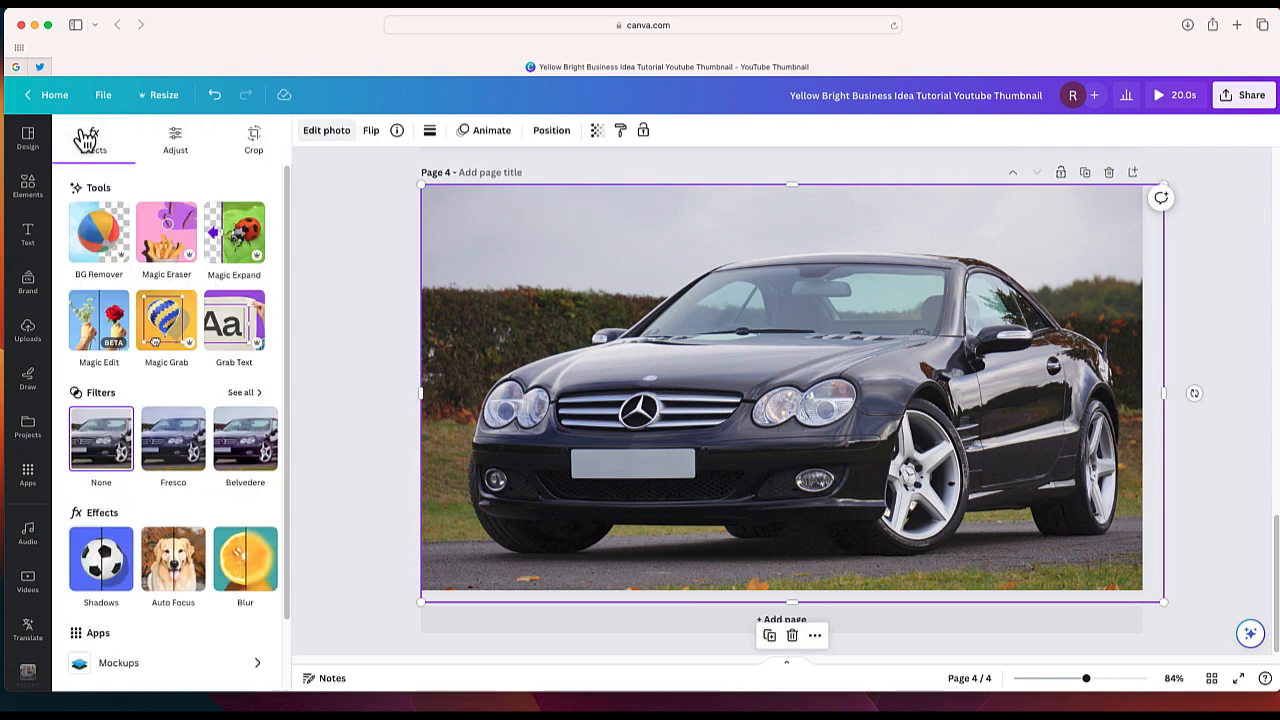
{"action": "left_click", "coordinate": [180, 335]}
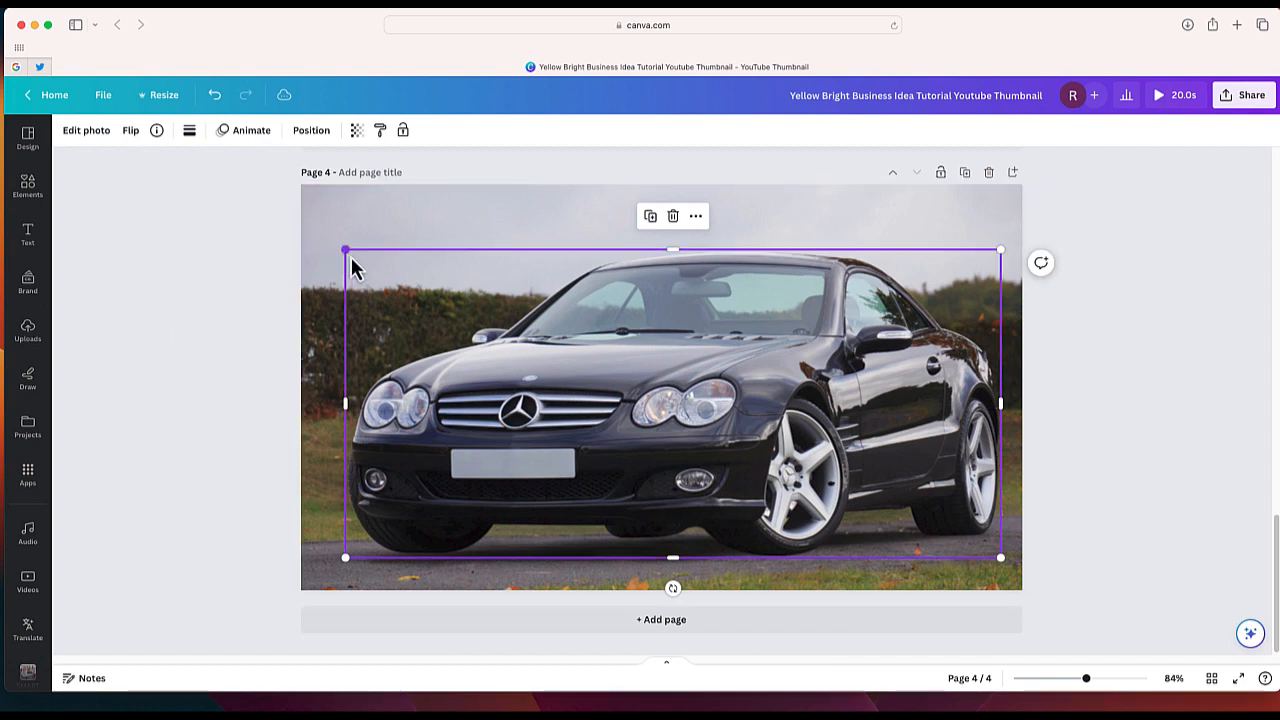
{"action": "left_click_drag", "start_coordinate": [349, 259], "coordinate": [727, 458]}
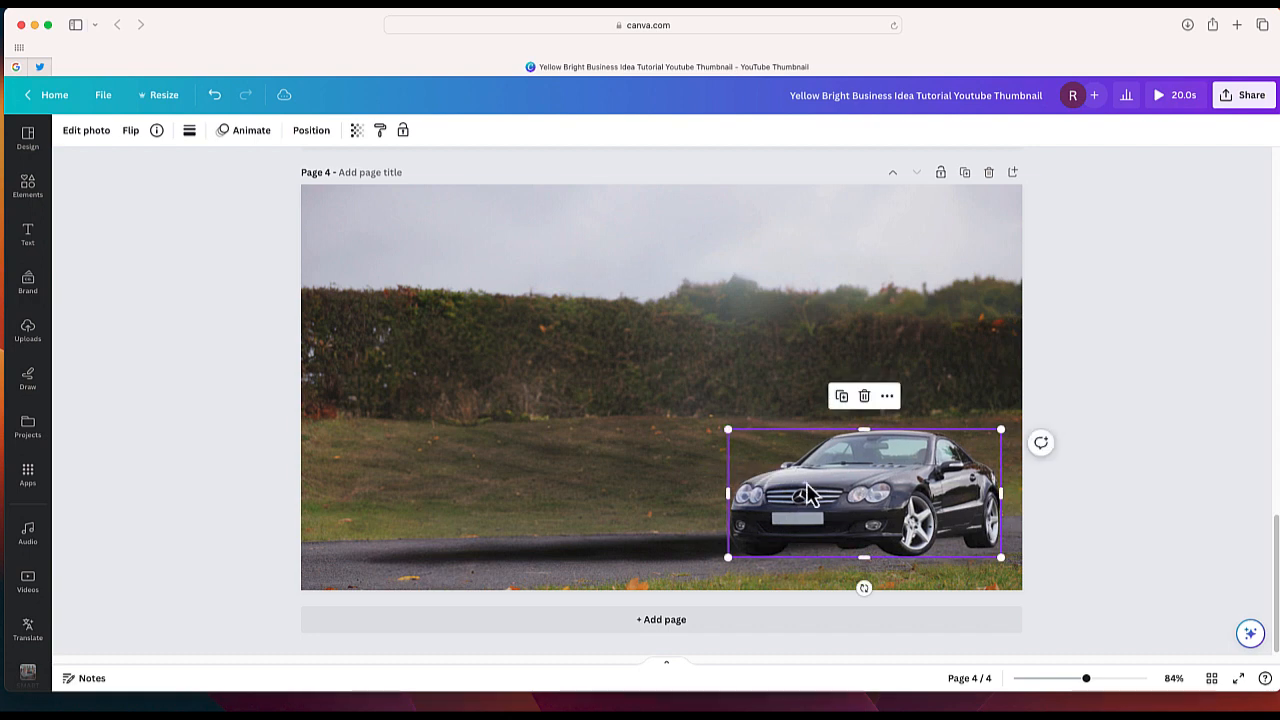
{"action": "left_click_drag", "start_coordinate": [810, 493], "coordinate": [827, 509]}
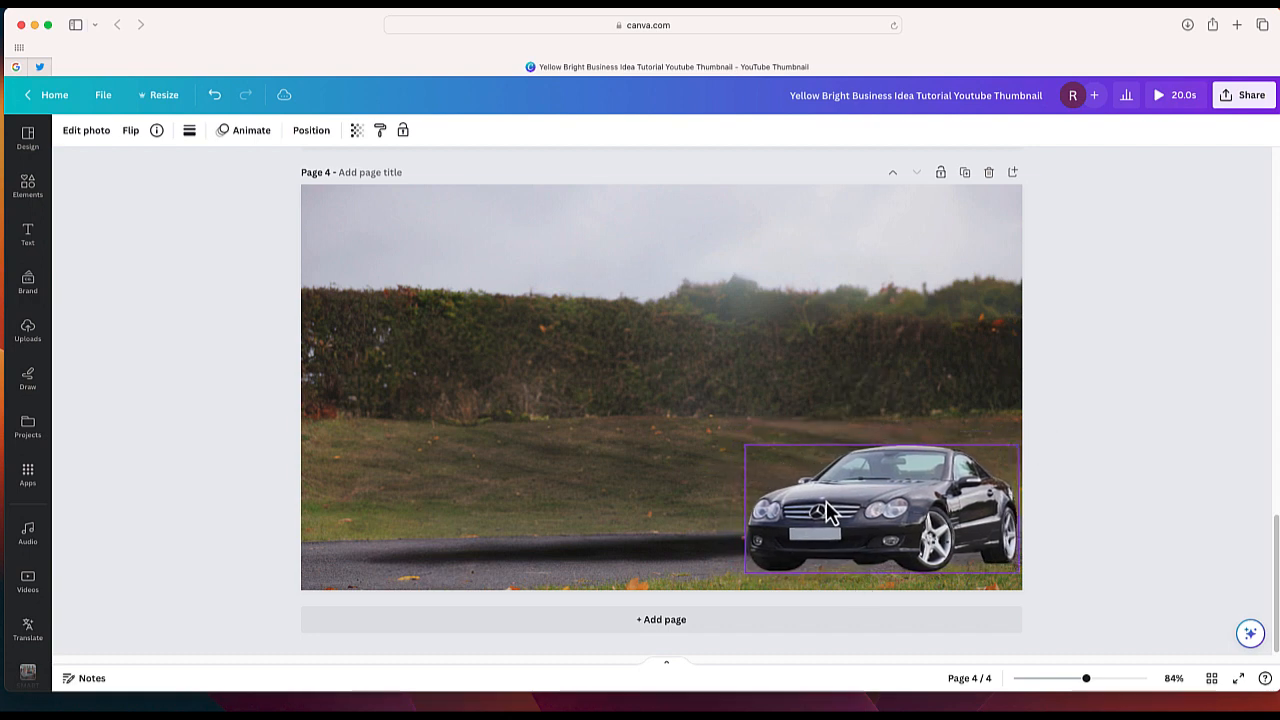
Step: Add the red sports car photo from the cars elements to page 4, shrink it and place it at the lower left
{"action": "left_click", "coordinate": [446, 429]}
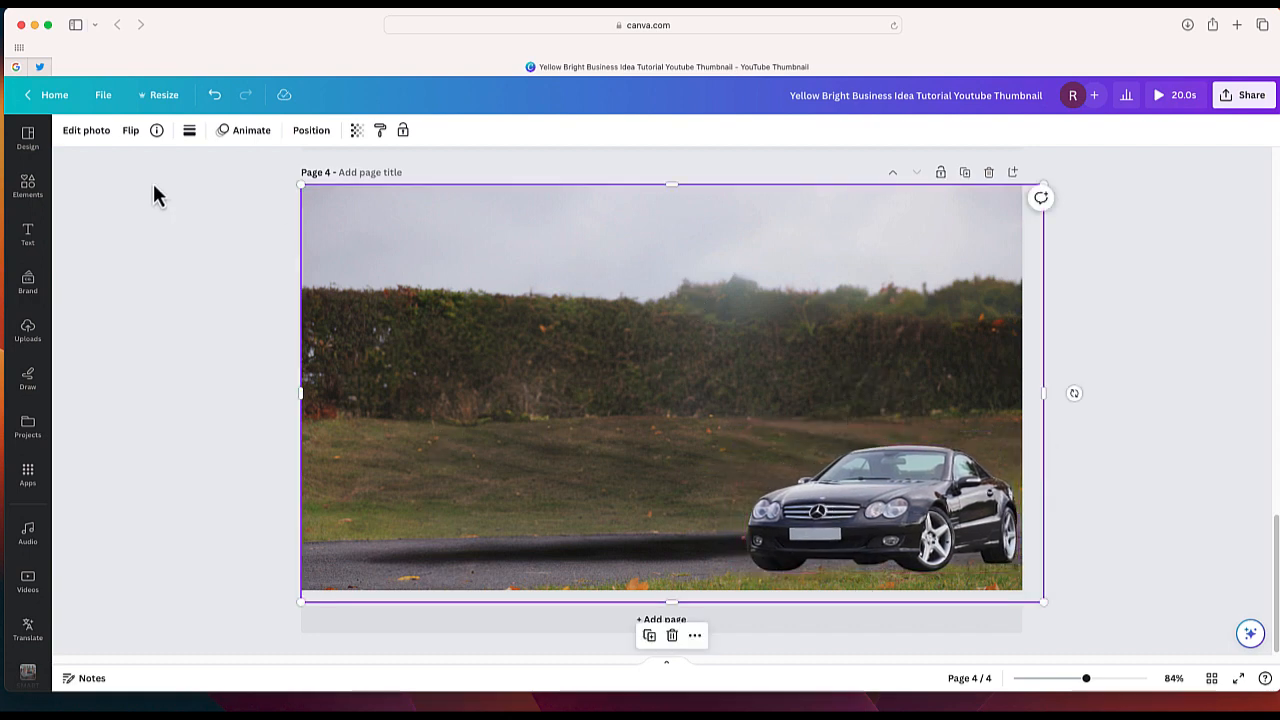
{"action": "left_click", "coordinate": [26, 198]}
{"action": "left_click", "coordinate": [210, 290]}
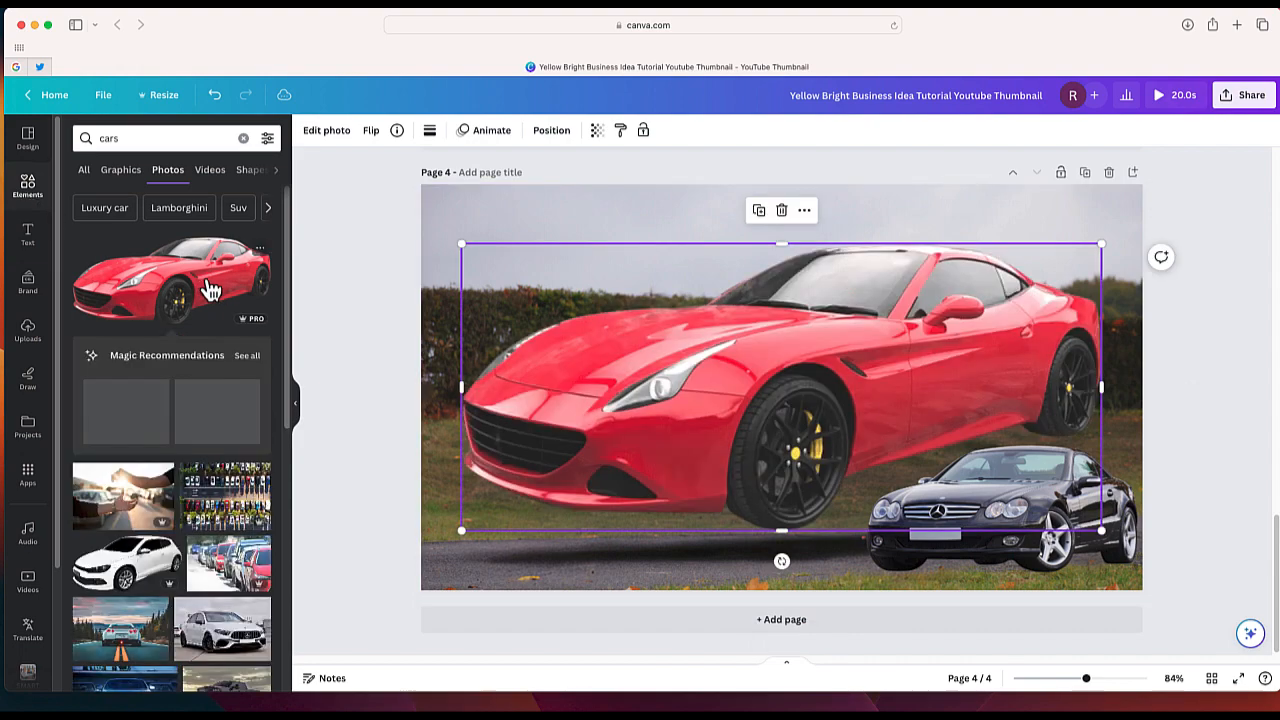
{"action": "left_click_drag", "start_coordinate": [463, 532], "coordinate": [760, 394]}
{"action": "left_click_drag", "start_coordinate": [880, 337], "coordinate": [594, 523]}
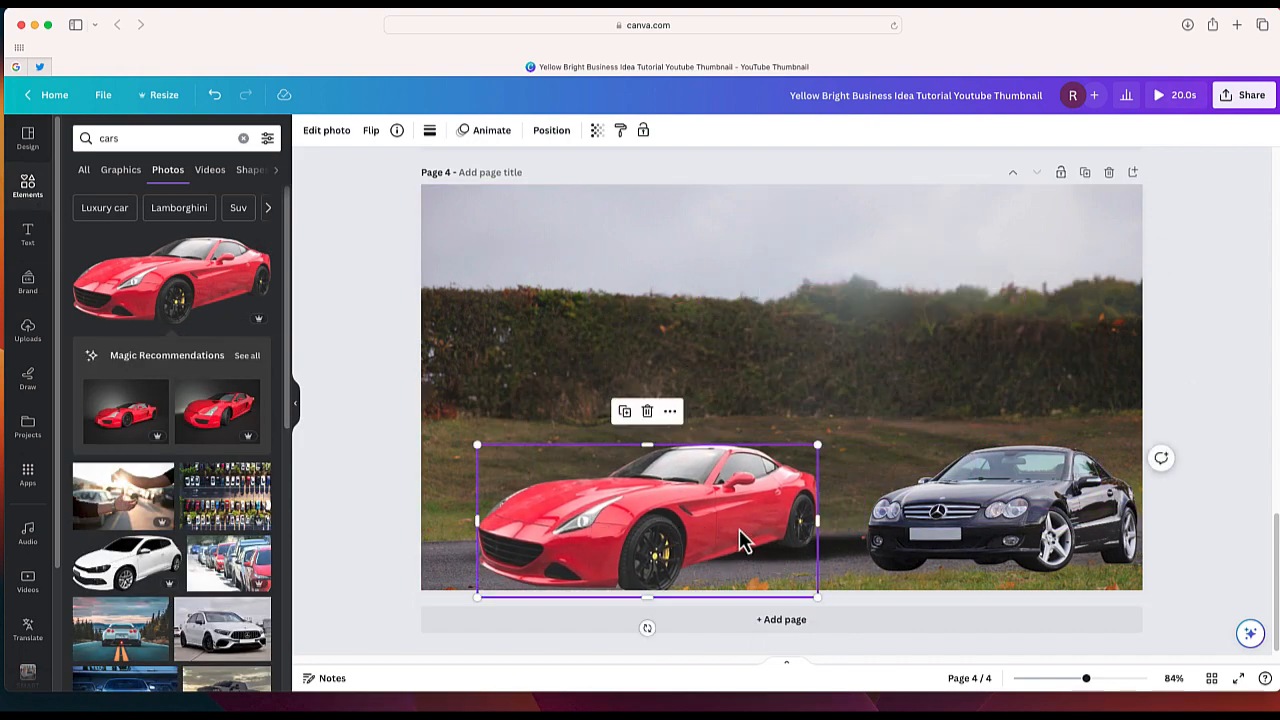
Step: Scale the red car down further, shift it beside the black car and rotate it slightly clockwise to match the road
{"action": "left_click_drag", "start_coordinate": [815, 595], "coordinate": [742, 556]}
{"action": "left_click_drag", "start_coordinate": [660, 527], "coordinate": [725, 542]}
{"action": "left_click_drag", "start_coordinate": [681, 607], "coordinate": [586, 606]}
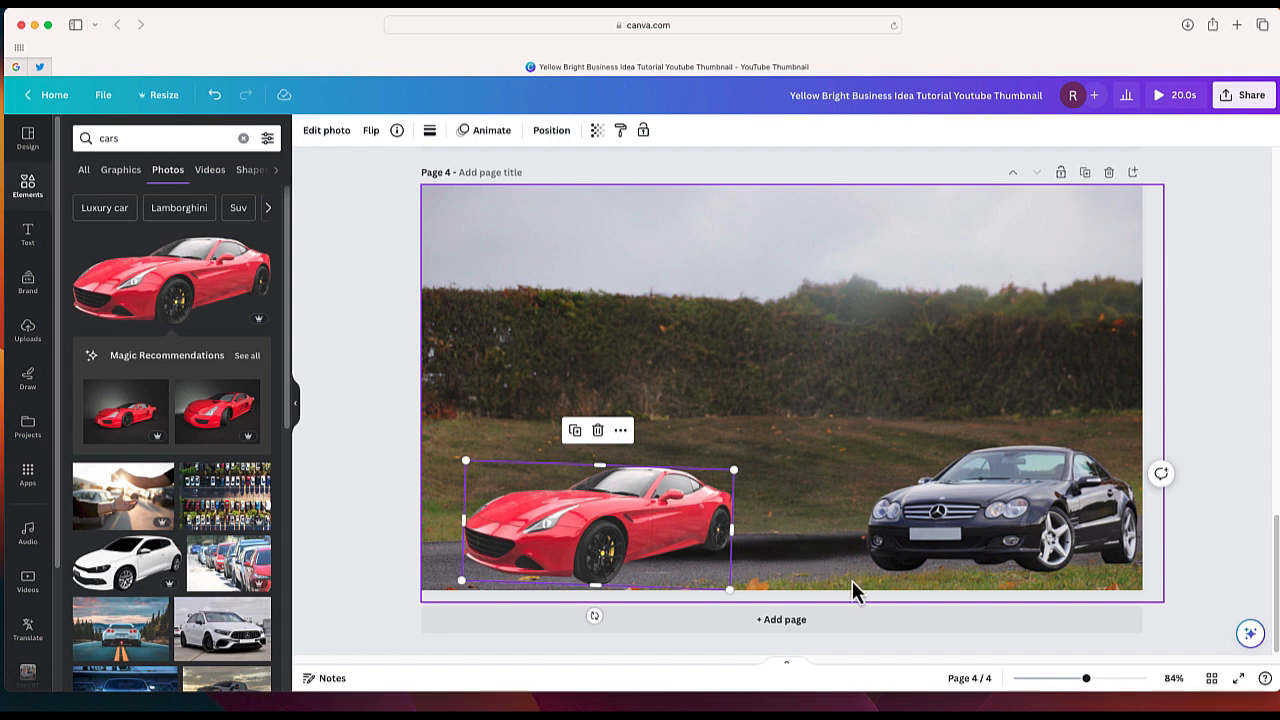
Step: Shrink the black car slightly and place it back on the road to the right of the red car
{"action": "left_click_drag", "start_coordinate": [945, 552], "coordinate": [702, 433]}
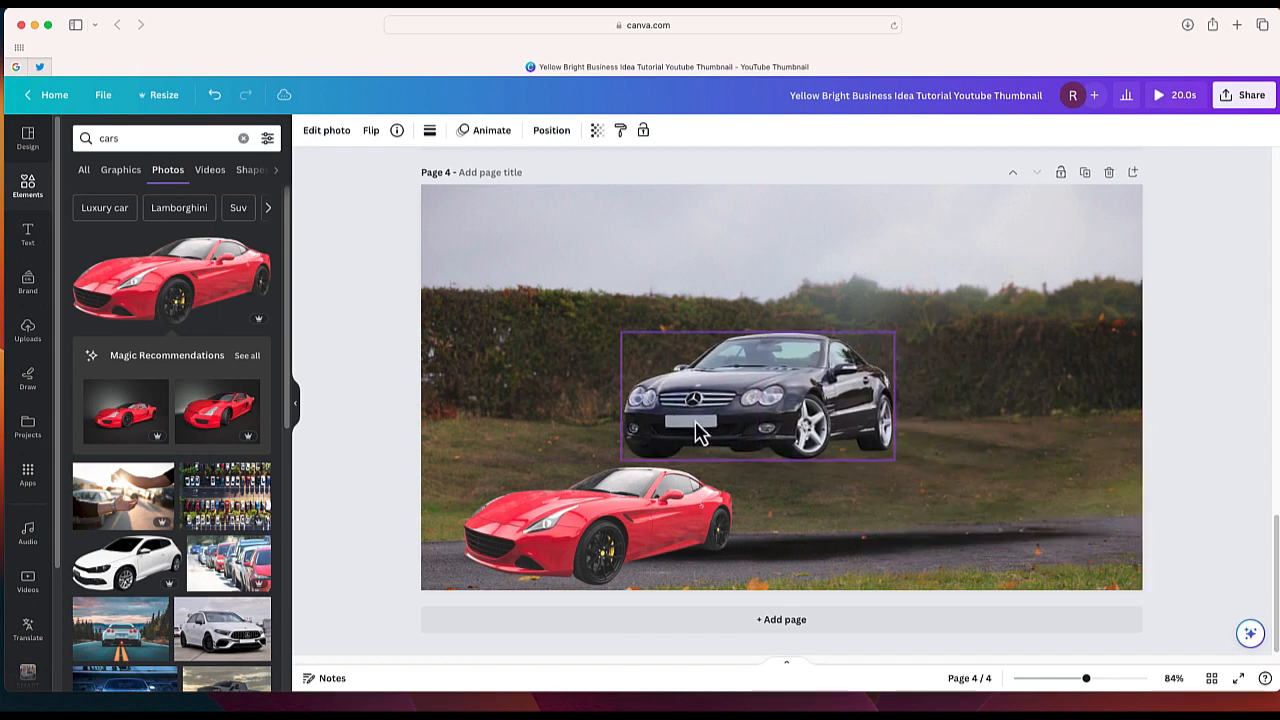
{"action": "left_click_drag", "start_coordinate": [899, 465], "coordinate": [857, 463]}
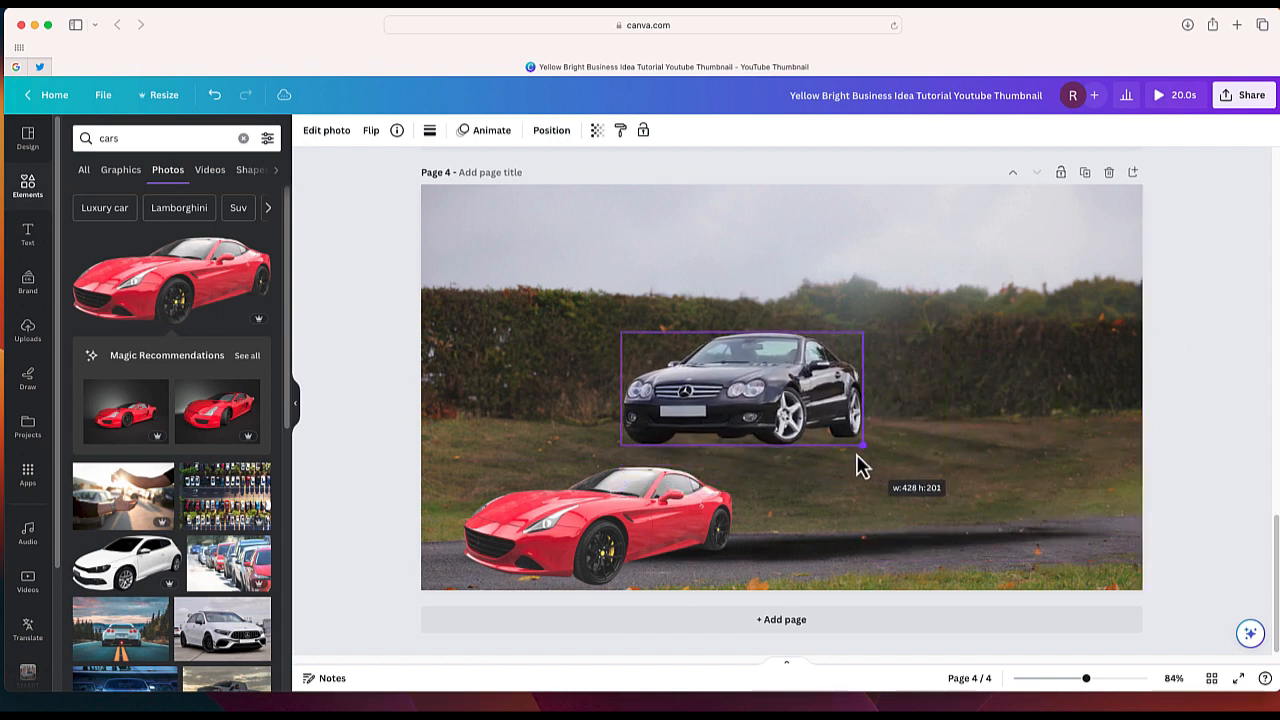
{"action": "left_click_drag", "start_coordinate": [770, 413], "coordinate": [978, 530]}
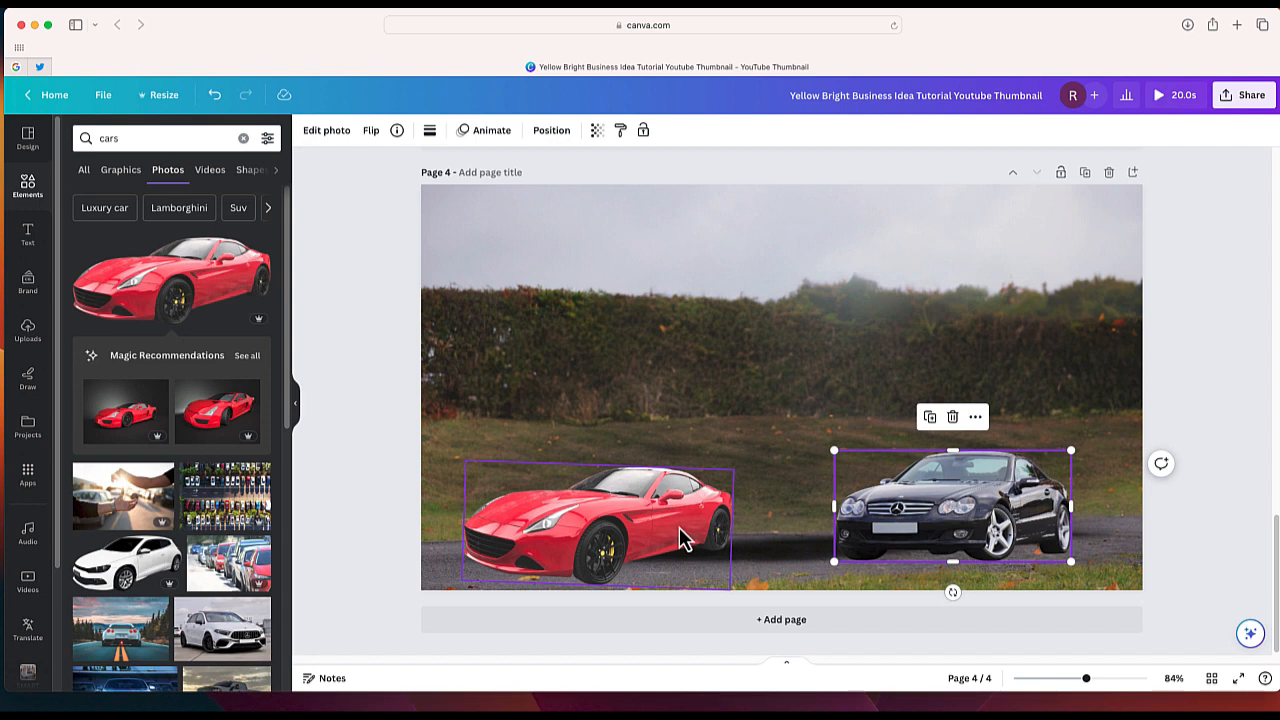
Step: Delete the black car and the red car from page 4, leaving only the background scene
{"action": "key", "text": "Delete"}
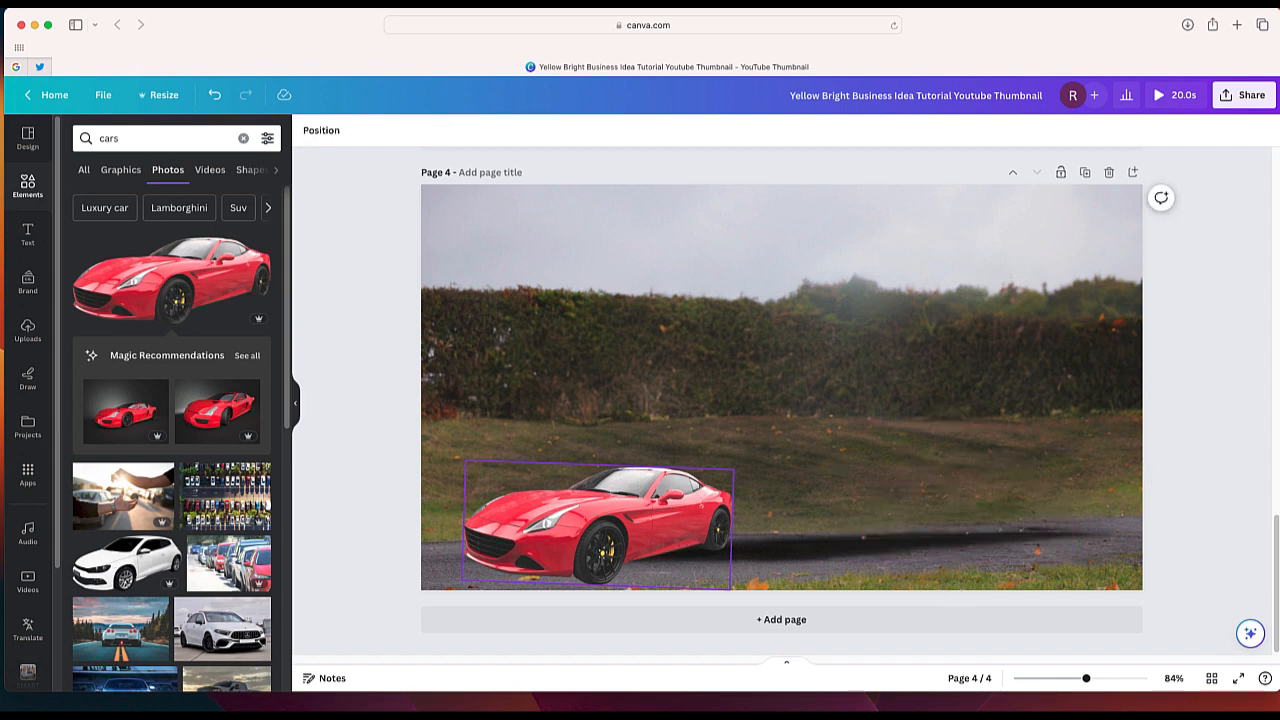
{"action": "left_click", "coordinate": [638, 500]}
{"action": "key", "text": "Delete"}
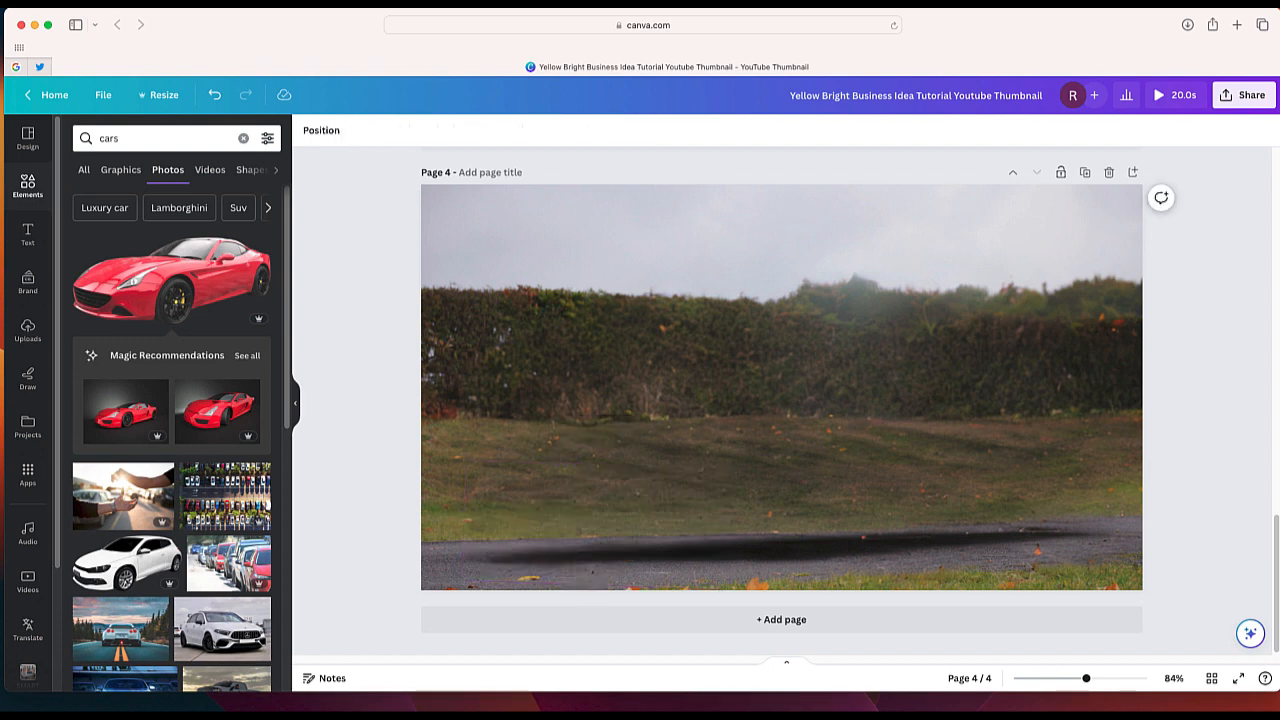
{"action": "left_click", "coordinate": [571, 374]}
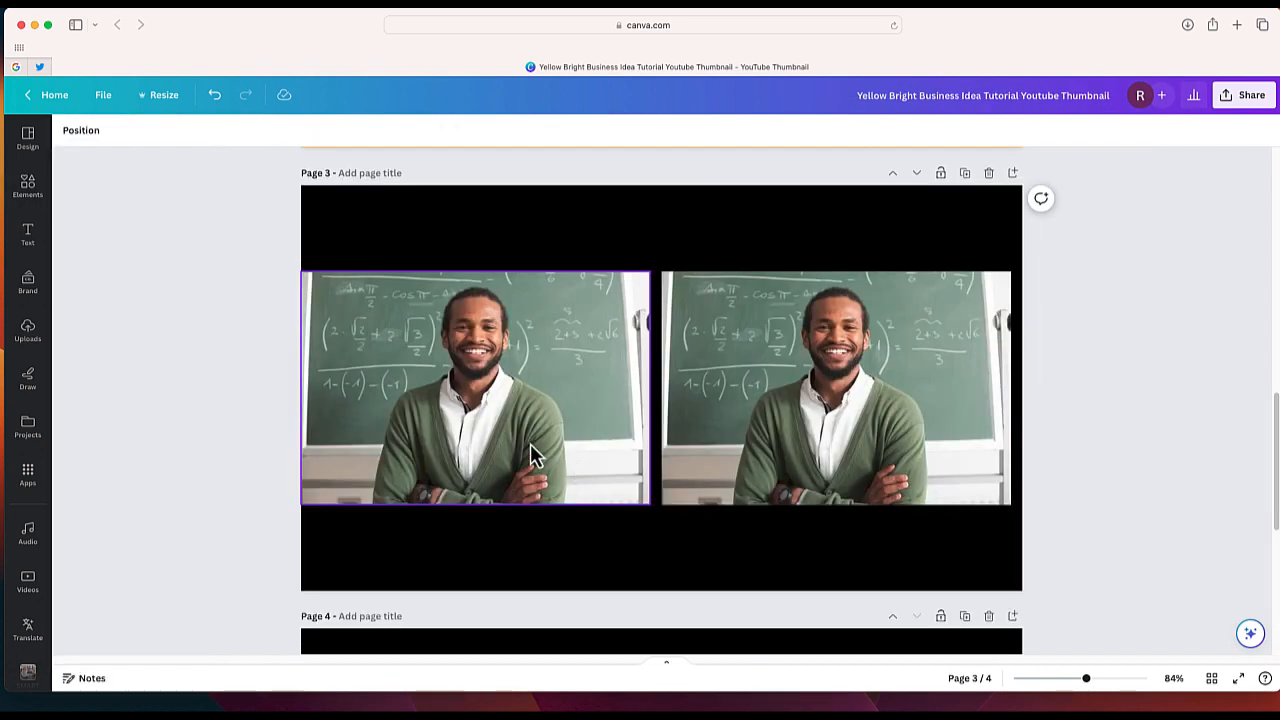
Step: Separate the man from the left chalkboard photo on page 3 with Magic Grab, shrink him and place him in that photo's lower-right corner
{"action": "left_click", "coordinate": [530, 425]}
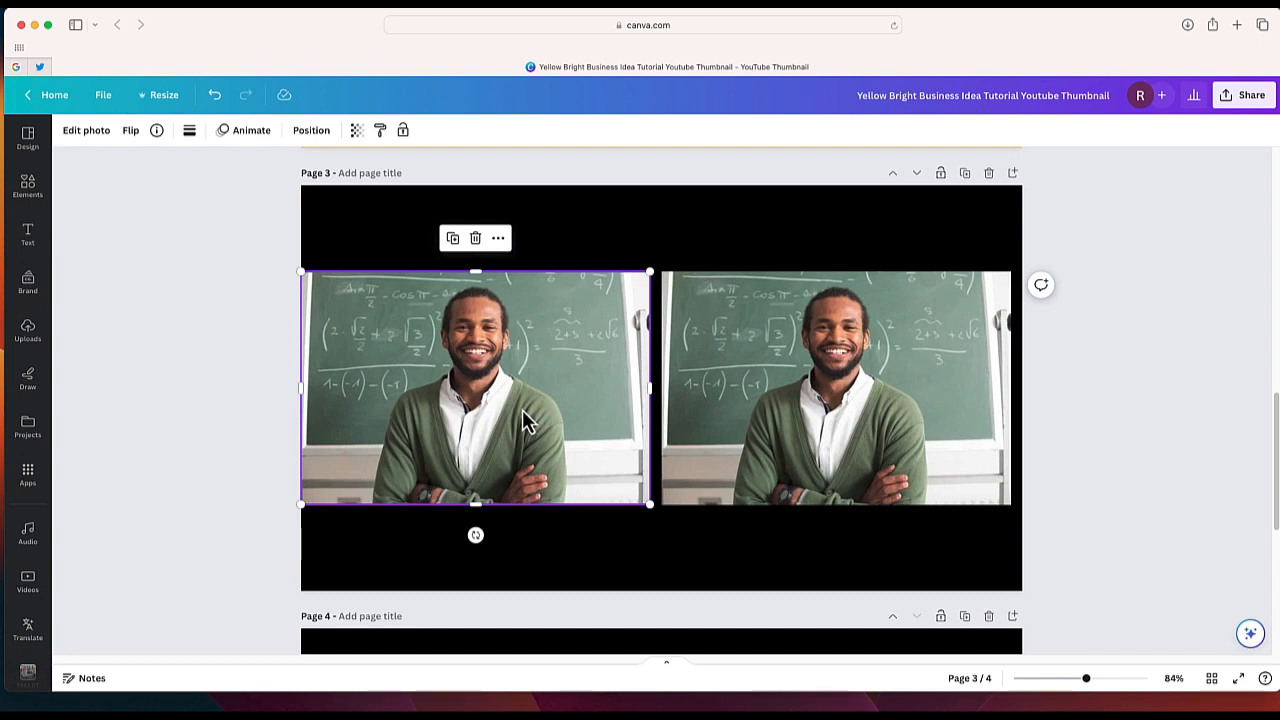
{"action": "left_click", "coordinate": [86, 133]}
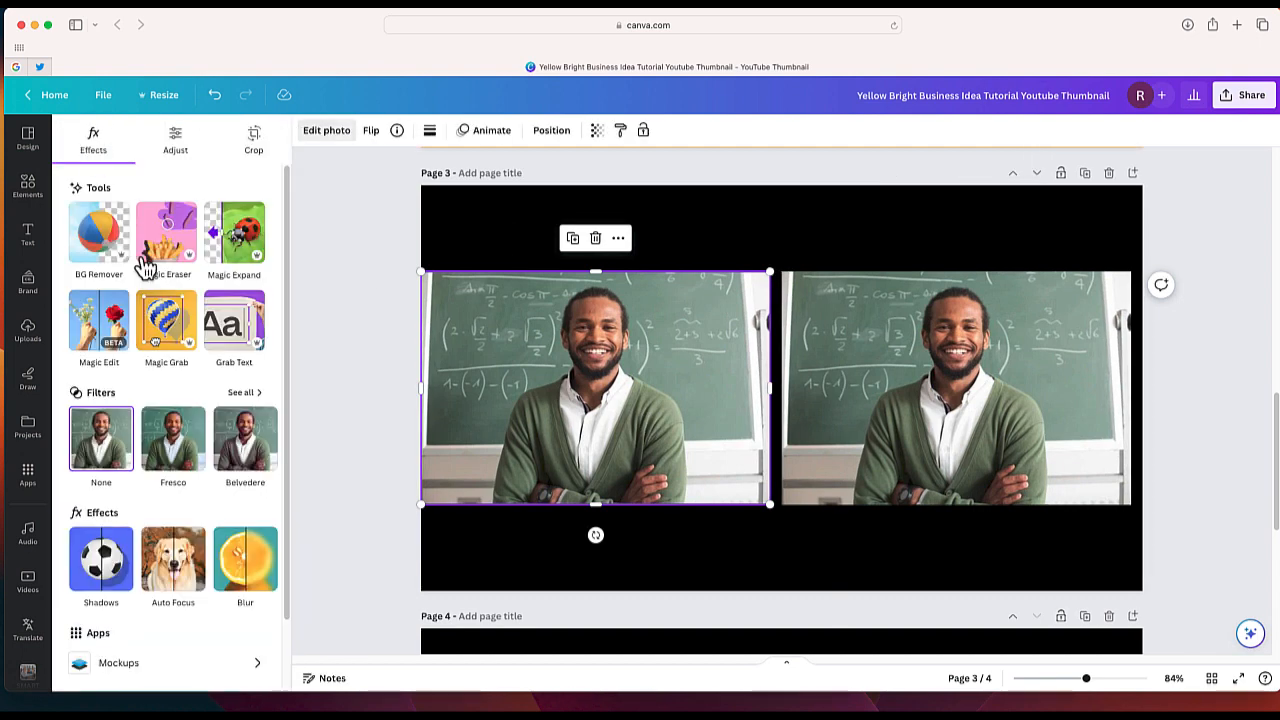
{"action": "left_click", "coordinate": [165, 328]}
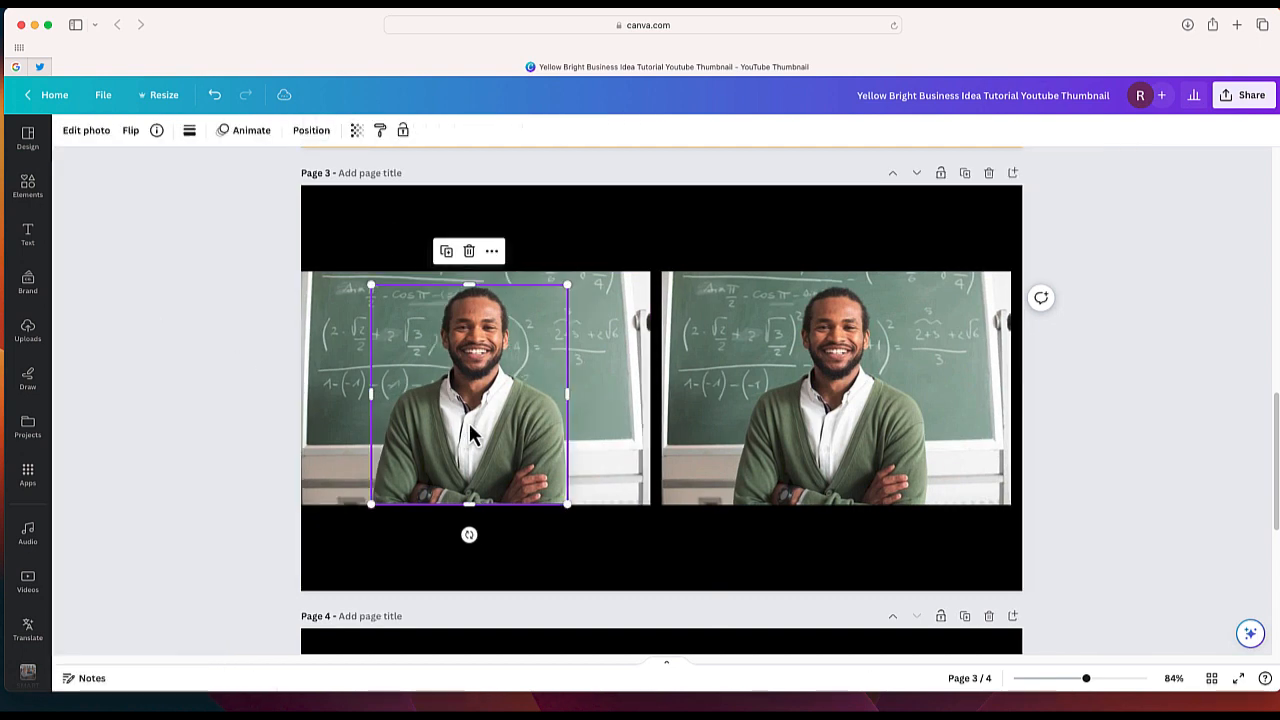
{"action": "left_click_drag", "start_coordinate": [468, 436], "coordinate": [552, 446]}
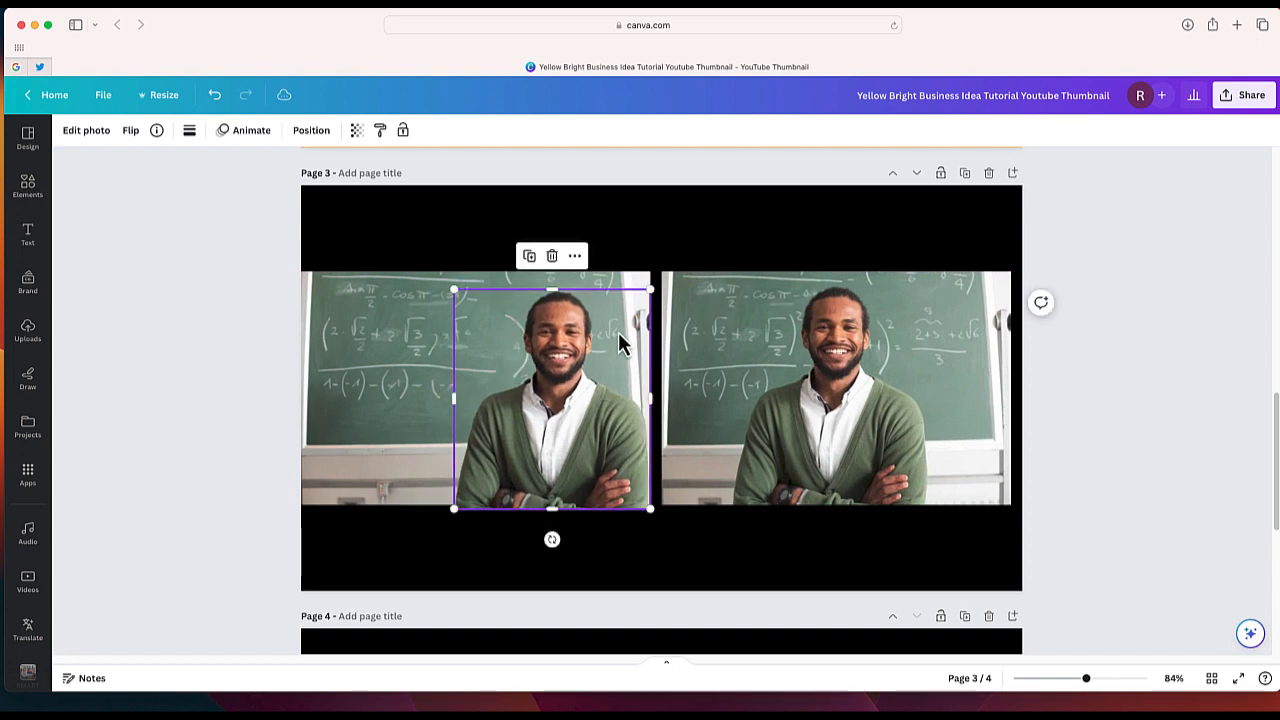
{"action": "left_click_drag", "start_coordinate": [650, 290], "coordinate": [578, 386]}
{"action": "left_click_drag", "start_coordinate": [546, 478], "coordinate": [617, 487]}
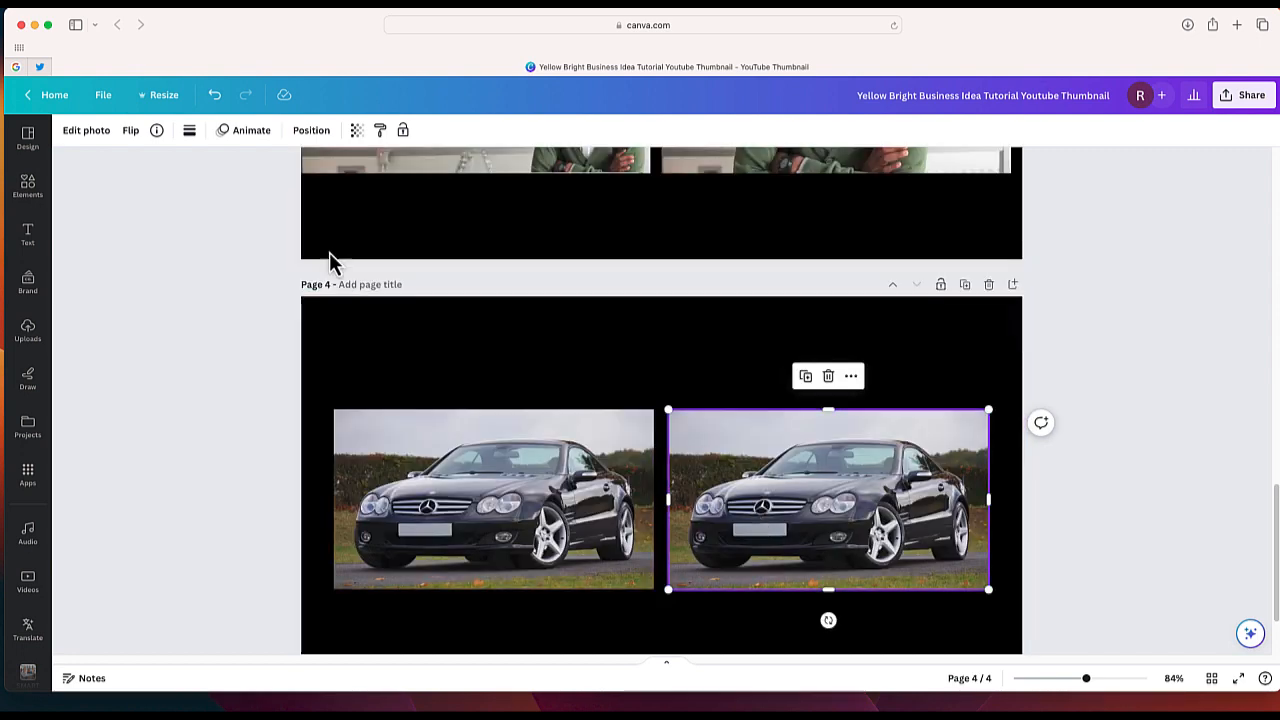
Step: Separate the car from the right-hand photo on page 4 with Magic Grab, shrink it and delete it from the scene
{"action": "left_click", "coordinate": [97, 143]}
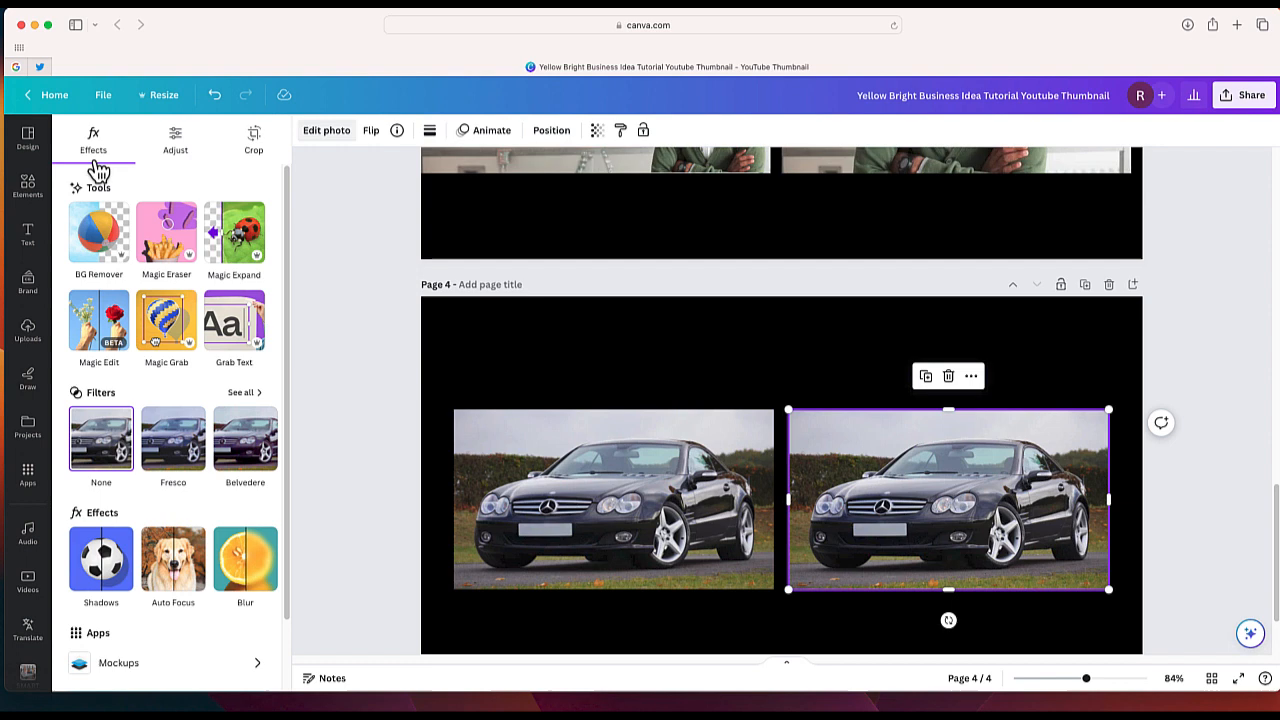
{"action": "left_click", "coordinate": [176, 341]}
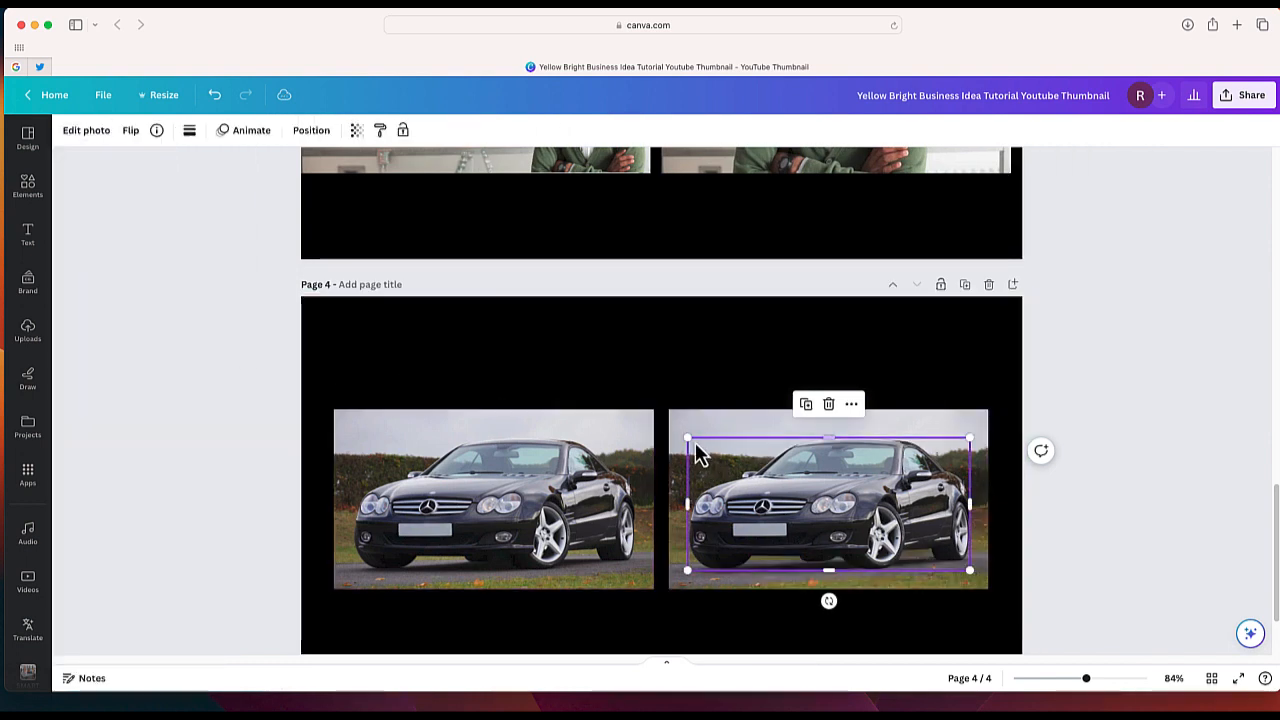
{"action": "left_click_drag", "start_coordinate": [695, 447], "coordinate": [803, 533]}
{"action": "key", "text": "Delete"}
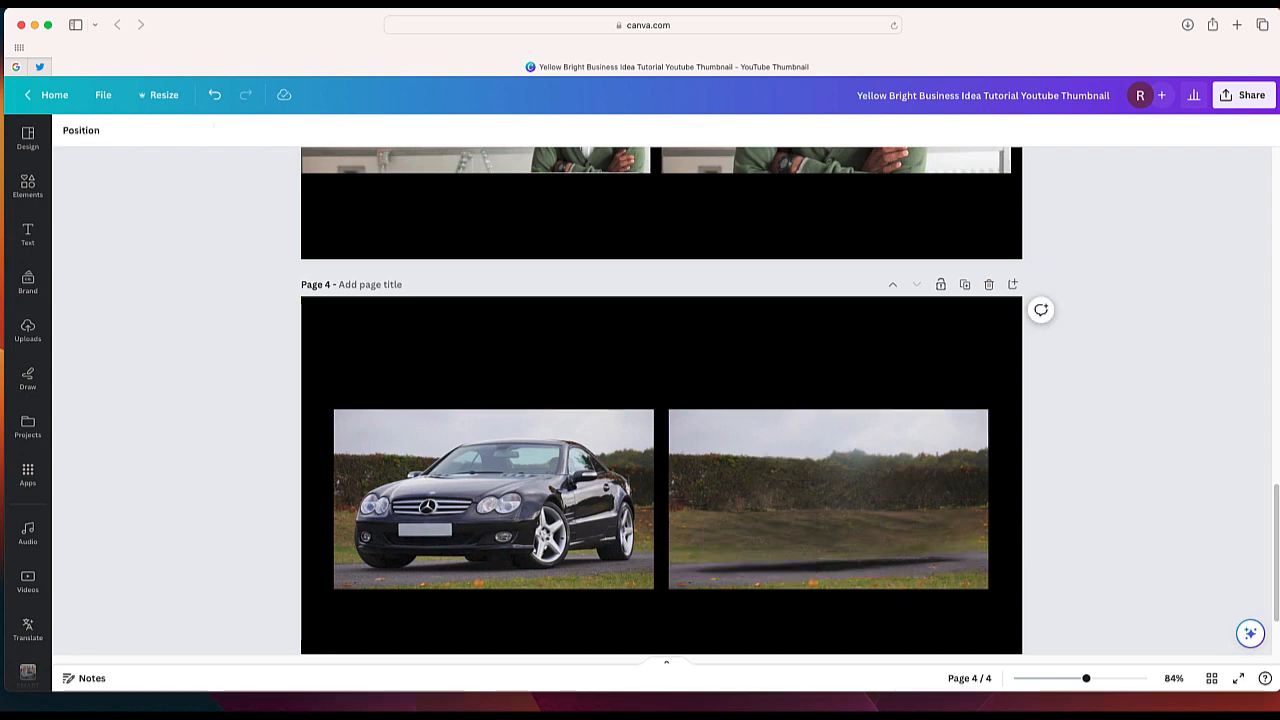